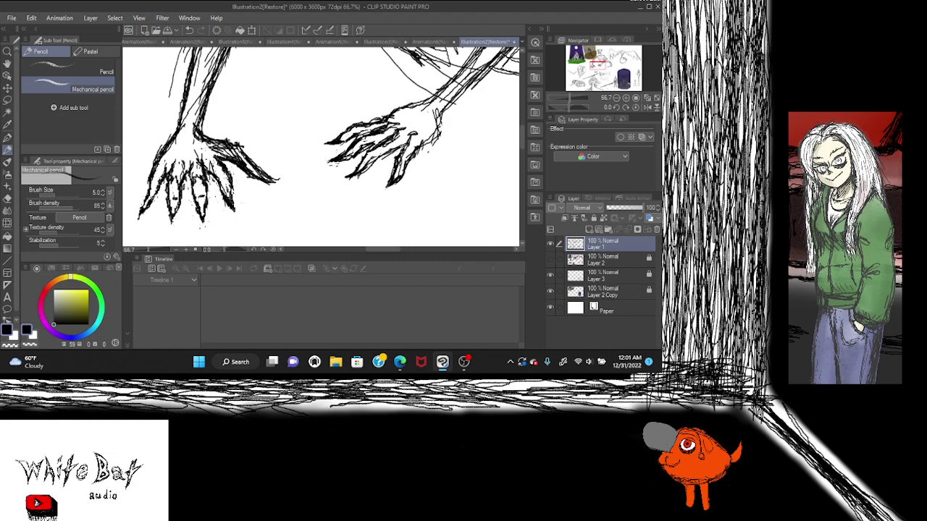
Step: Undo the detailing strokes on the right clawed hand back to its rough finger lines
mouse_move(463, 361)
key("ctrl+z")
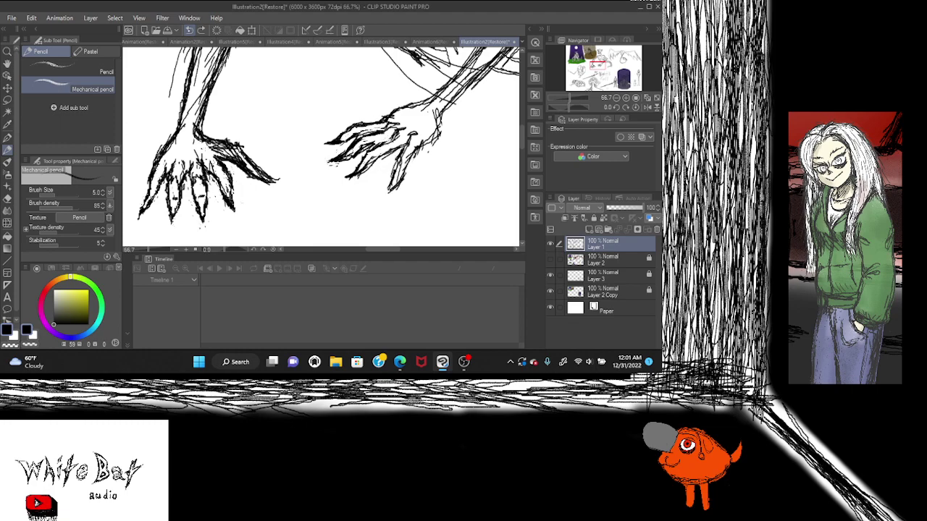
mouse_move(410, 109)
left_mouse_down()
mouse_move(364, 129)
mouse_move(374, 109)
left_mouse_up()
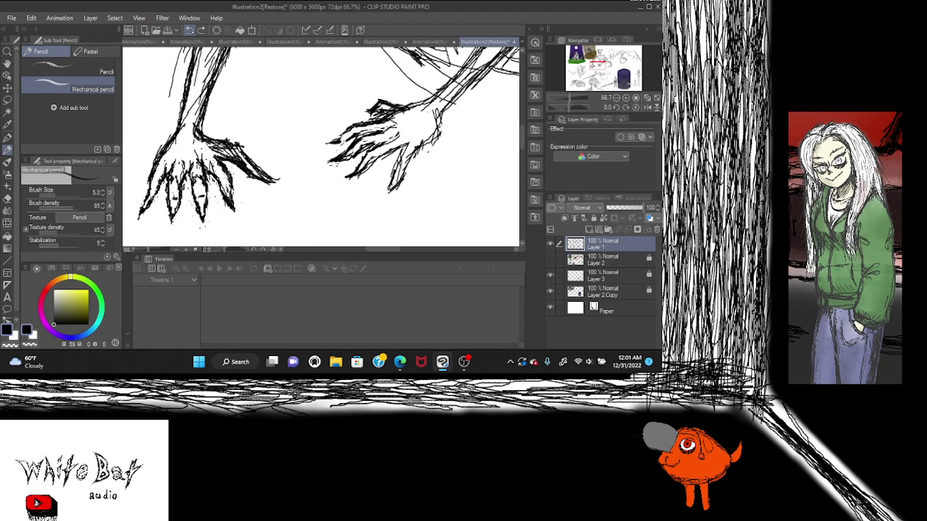
key("ctrl+z")
left_click_drag(395, 110, 330, 137)
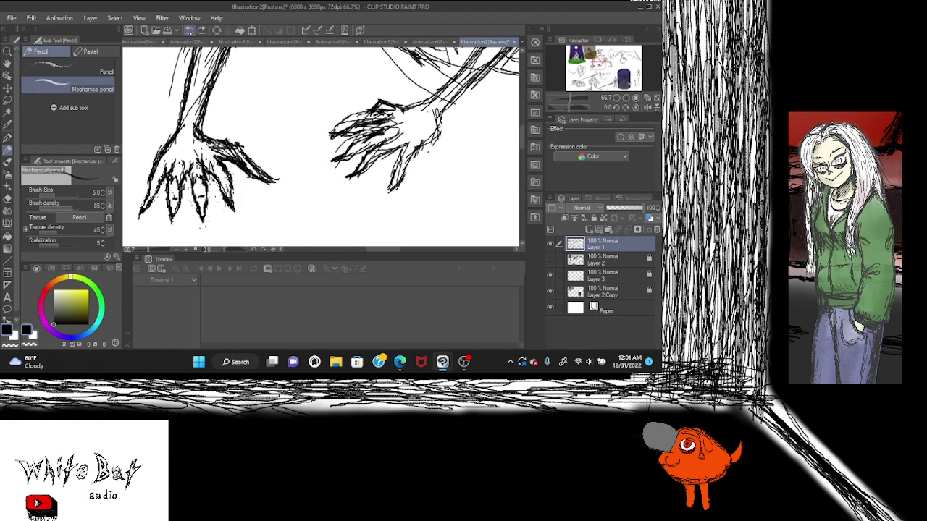
key("ctrl+z")
key("ctrl+z")
key("ctrl+z")
key("ctrl+z")
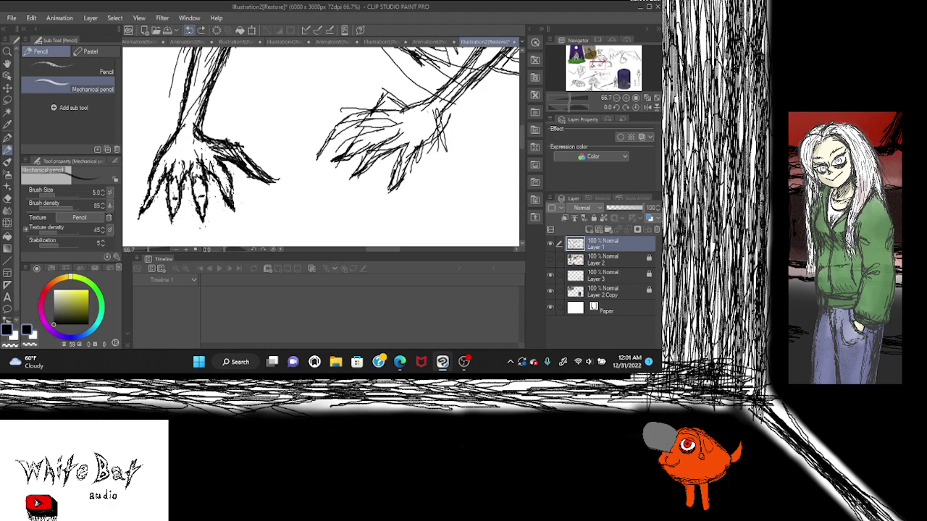
key("ctrl+z")
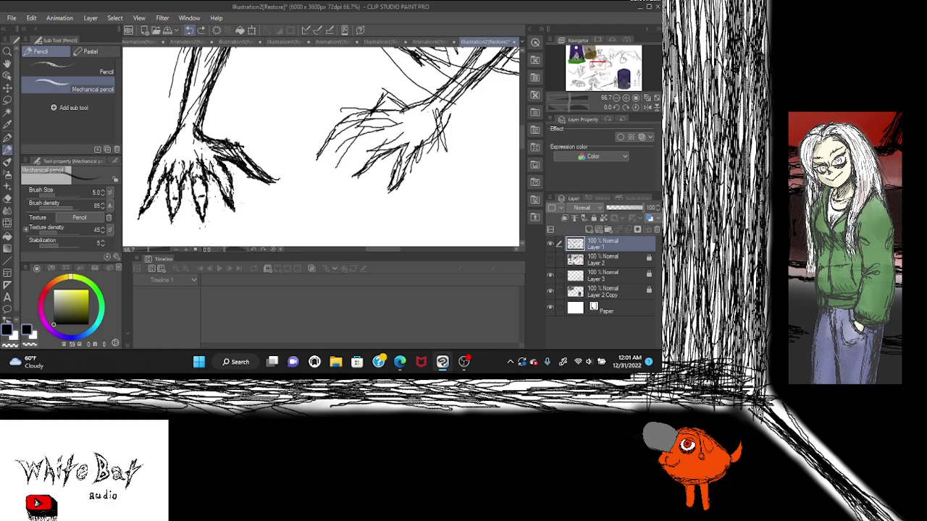
key("ctrl+z")
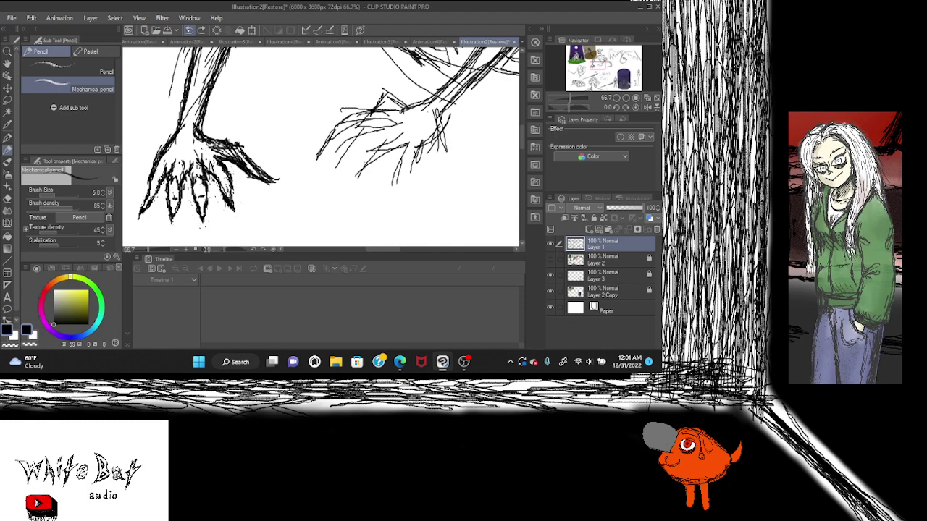
key("ctrl+z")
Step: Redo the right clawed hand's finger, thumb and claw strokes up to the fully shaded claws
left_click_drag(402, 149, 388, 192)
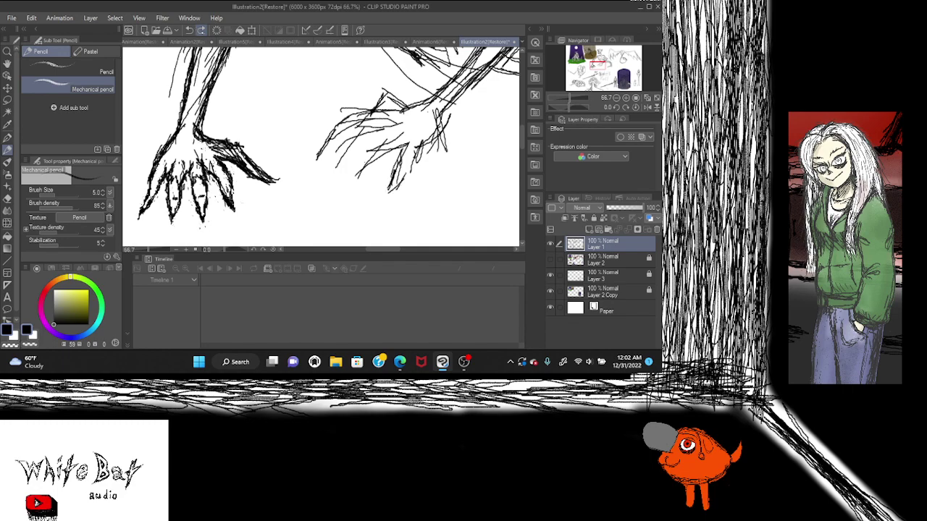
left_click_drag(411, 157, 390, 190)
left_click_drag(399, 132, 350, 178)
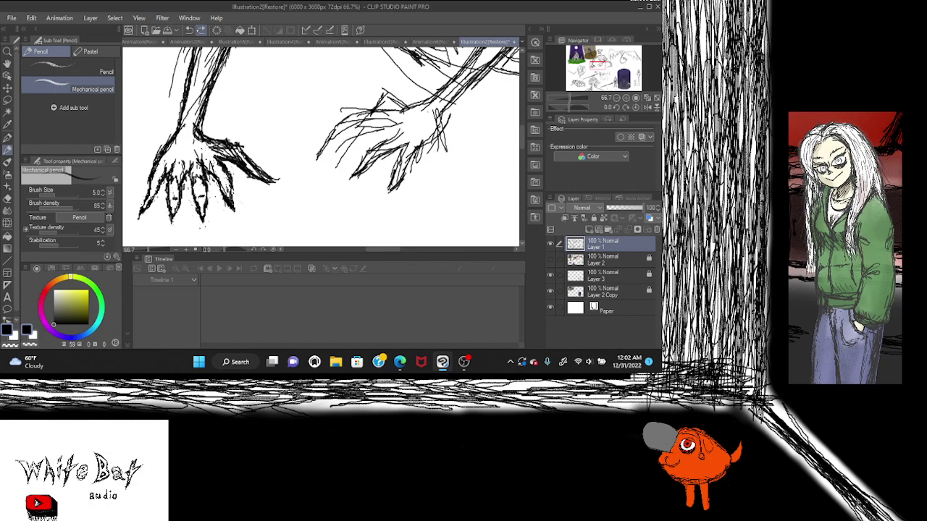
key("ctrl+z")
key("ctrl+z")
key("ctrl+z")
key("ctrl+z")
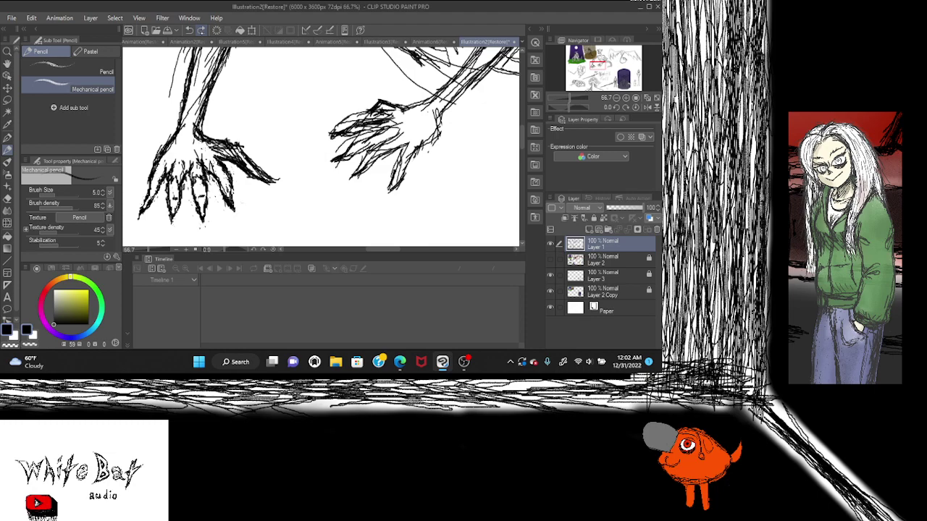
left_click_drag(384, 133, 327, 162)
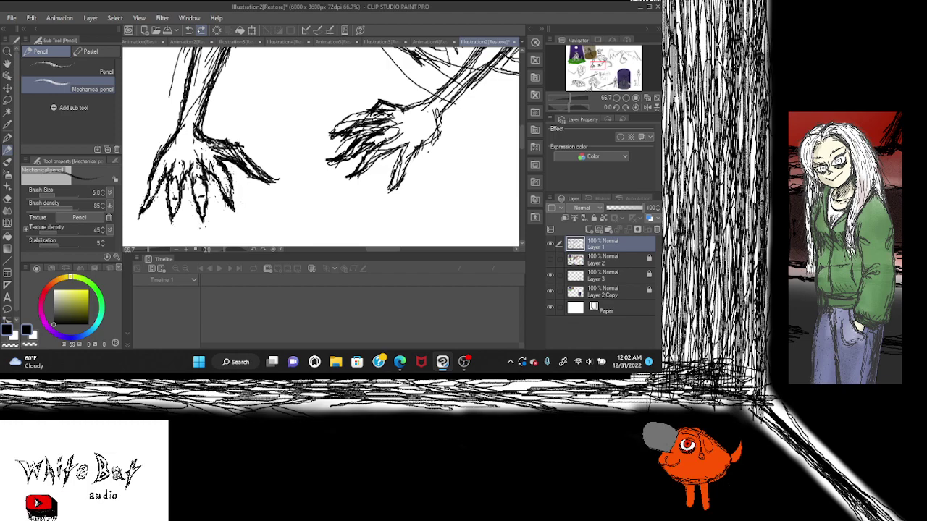
key("ctrl+z")
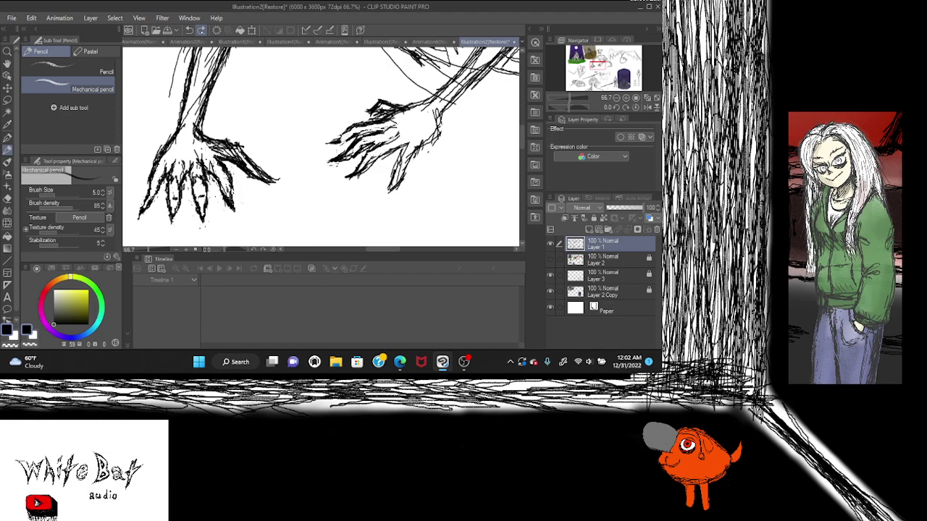
left_click_drag(347, 135, 324, 145)
key("ctrl+z")
key("ctrl+z")
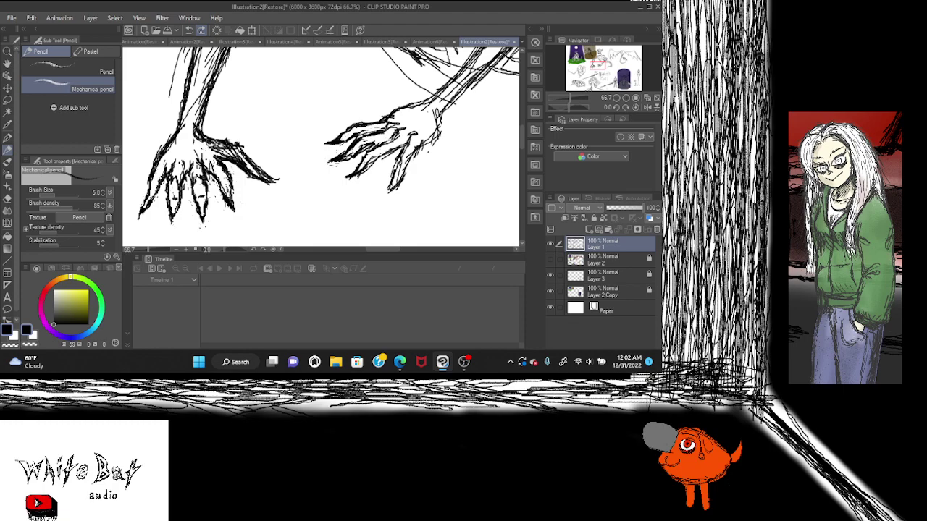
left_click_drag(410, 154, 390, 190)
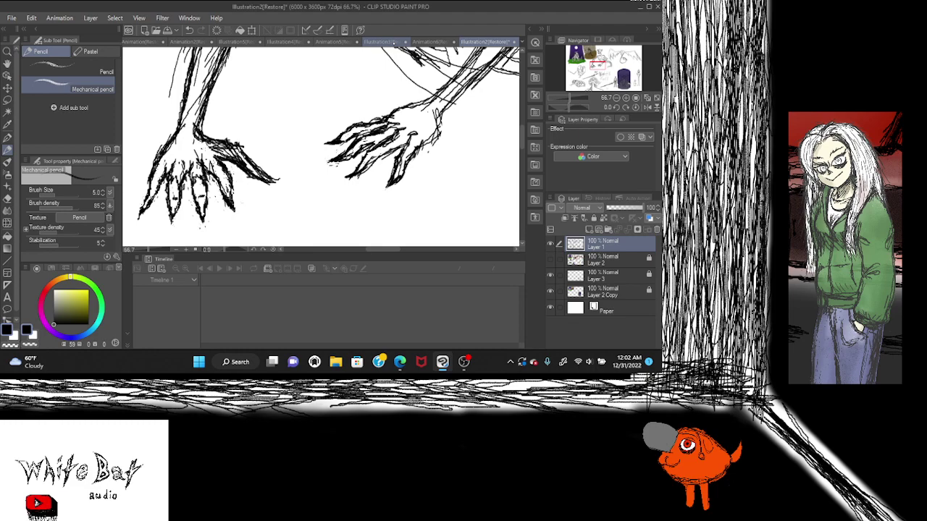
Step: Switch to the Illustration3 drawing and undo the latest strokes on the standing figure's shirt and arms
left_click(394, 42)
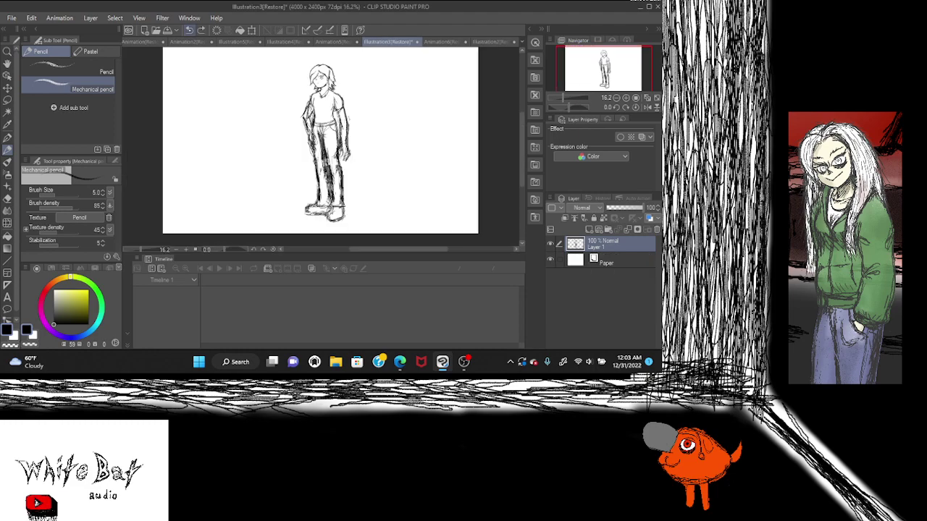
key("ctrl+z")
key("ctrl+z")
key("ctrl+z")
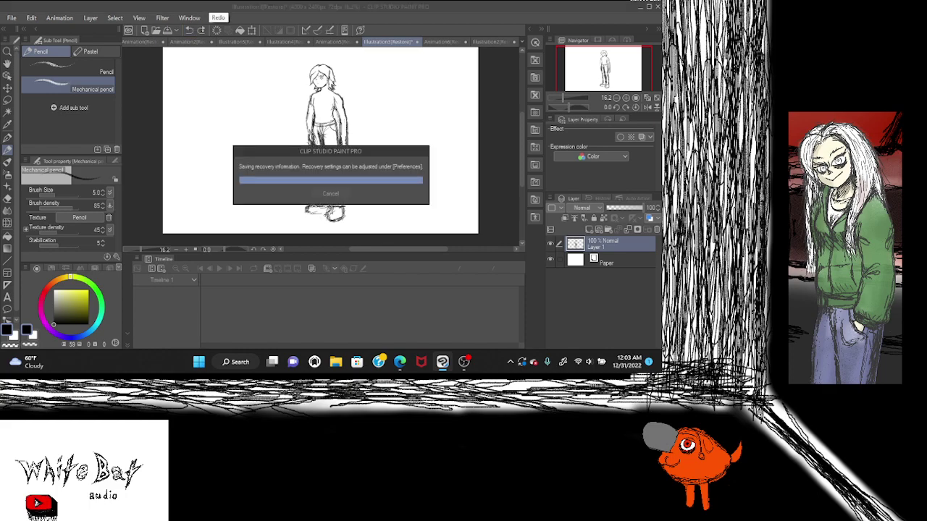
Step: Redo the undone pencil strokes on the standing figure's arms and shirt
key("ctrl+y")
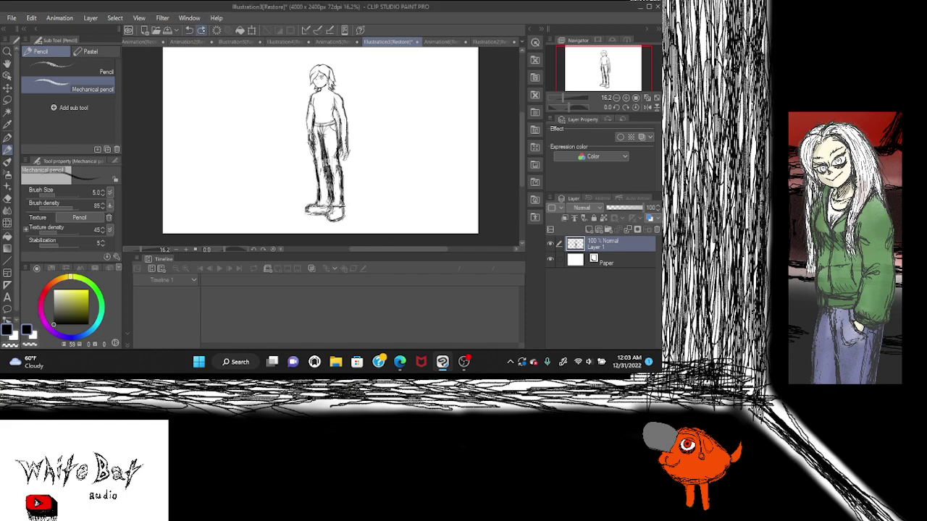
key("ctrl+y")
key("ctrl+y")
key("ctrl+y")
left_click_drag(309, 102, 303, 135)
left_click_drag(342, 117, 349, 161)
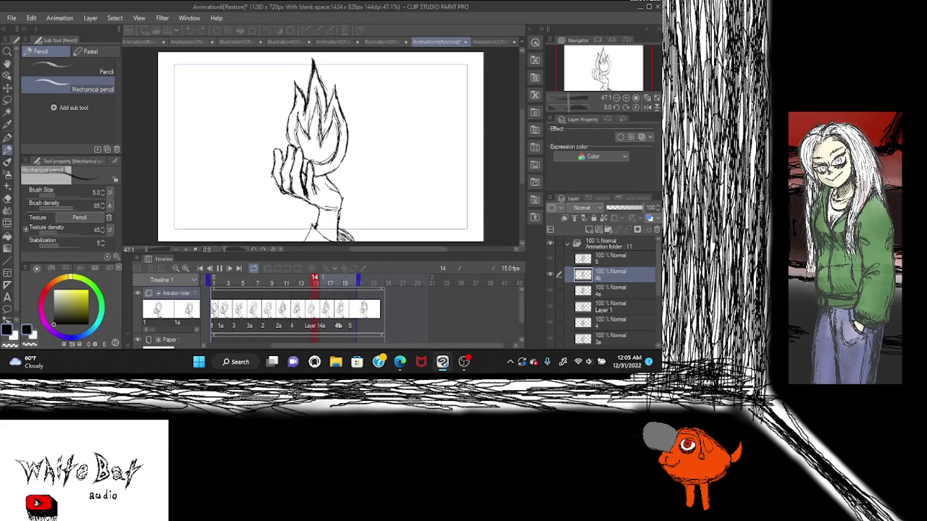
Step: Stop the playback of the flaming-hand animation and return to the Illustration2 drawing
key("space")
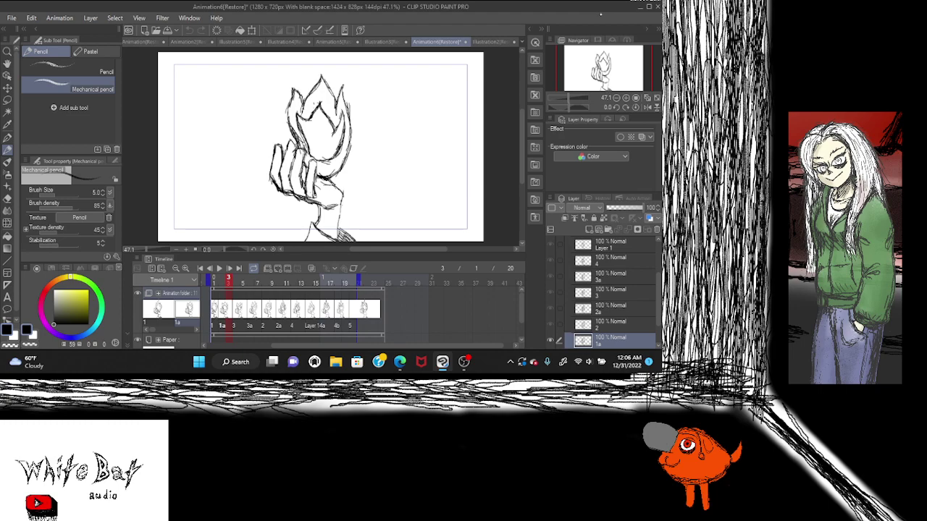
left_click(492, 41)
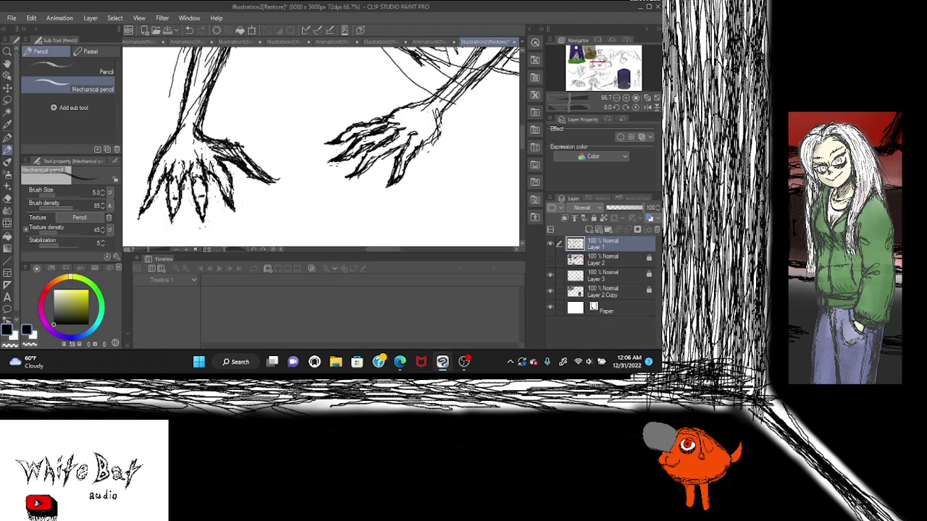
key("ctrl+0")
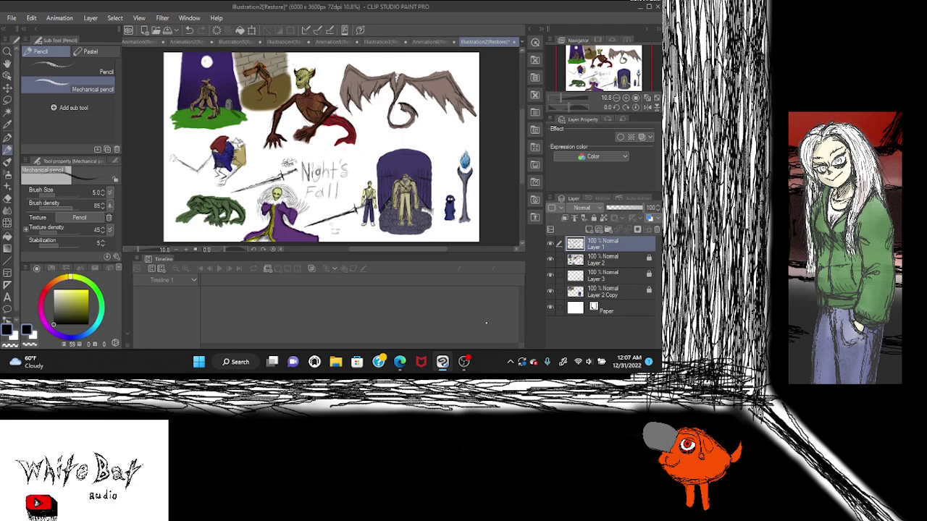
Step: Sample the crawling creature's green and darken it to 101, 34, 31 for the Round mixing brush on Layer 2
scroll(201, 217, "up", 4)
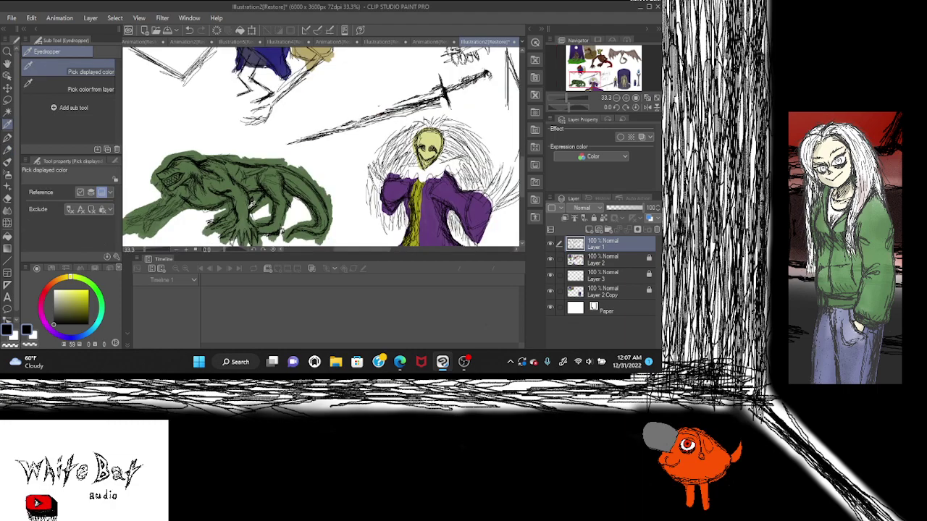
left_click(245, 205)
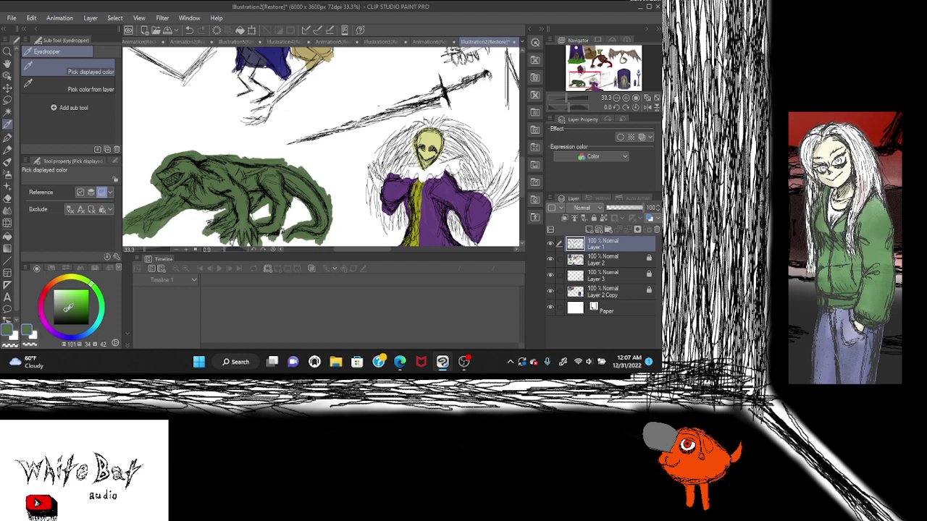
left_click(69, 310)
left_click(175, 163, "alt")
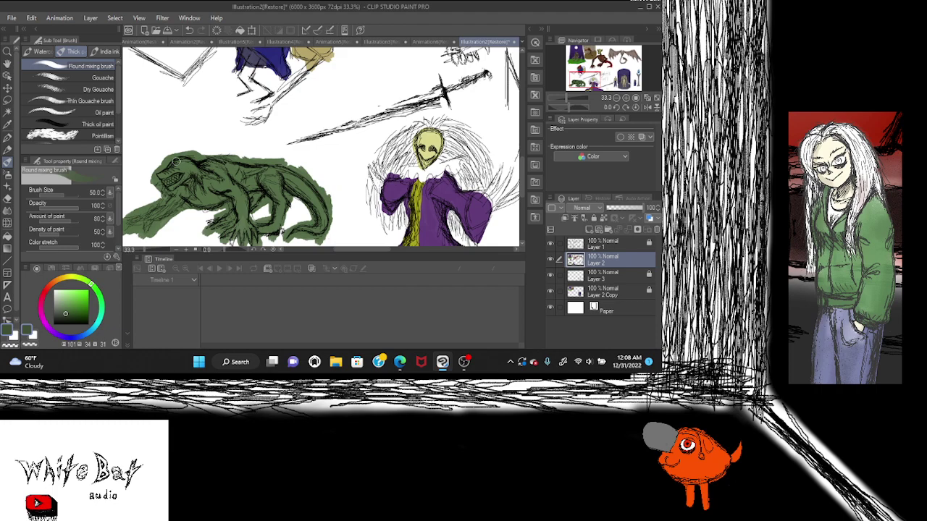
Step: Try covering the crawling creature's head, back, tail and legs with the darker green
left_click_drag(176, 162, 211, 165)
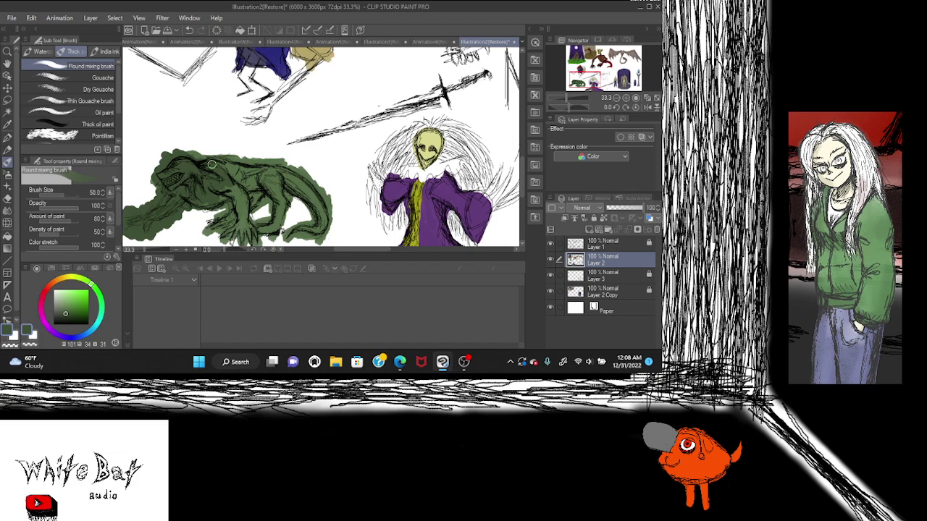
mouse_move(211, 165)
left_mouse_down()
mouse_move(312, 194)
mouse_move(305, 190)
mouse_move(324, 237)
mouse_move(302, 228)
left_mouse_up()
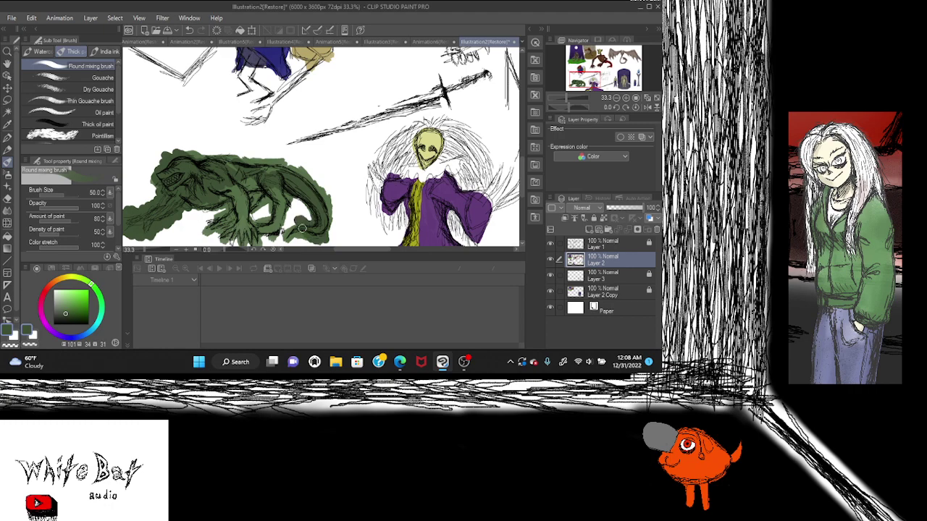
left_click_drag(301, 229, 271, 179)
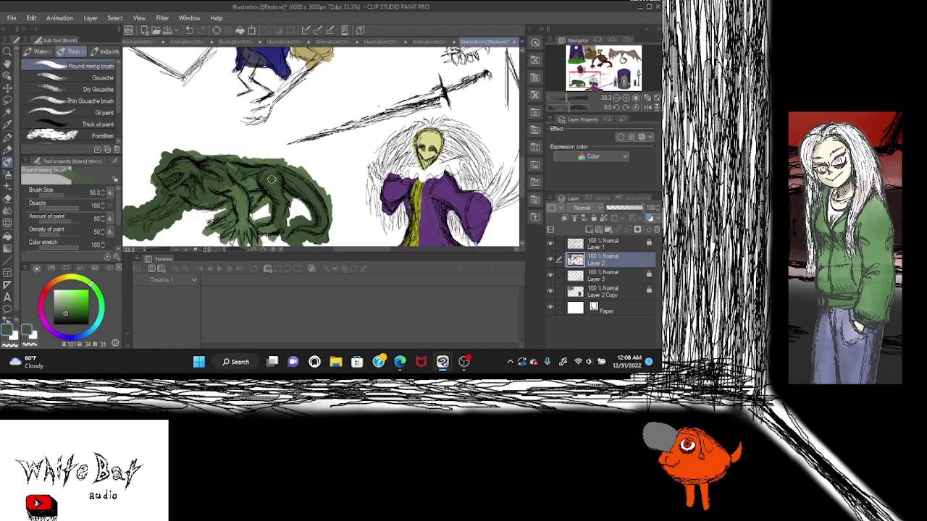
Step: Shade the creature's belly, hind leg, tail and front arm in darker green with the Round mixing brush
left_click_drag(271, 179, 221, 189)
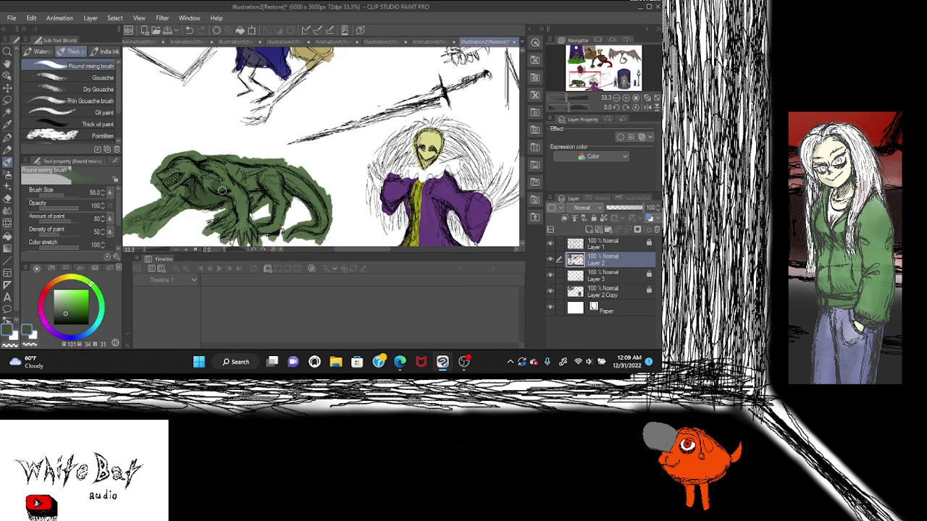
left_click_drag(268, 181, 322, 228)
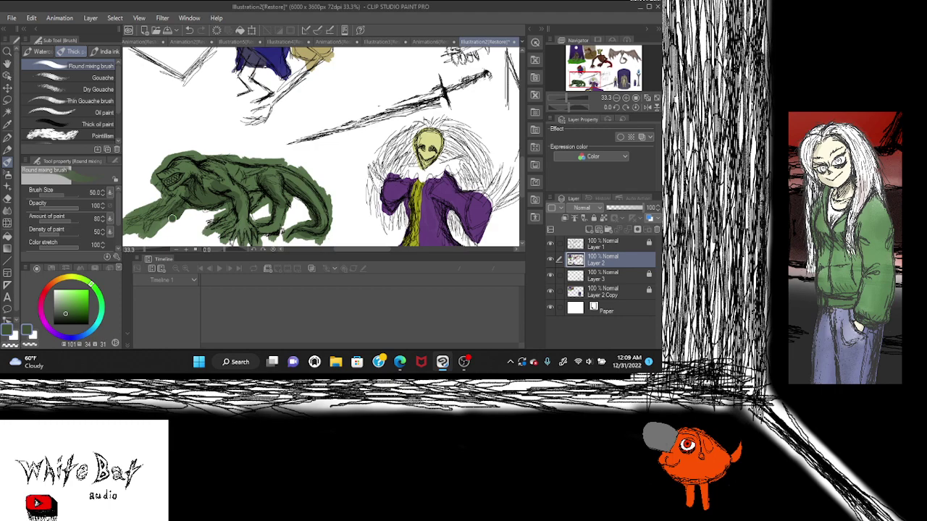
left_click_drag(173, 219, 152, 229)
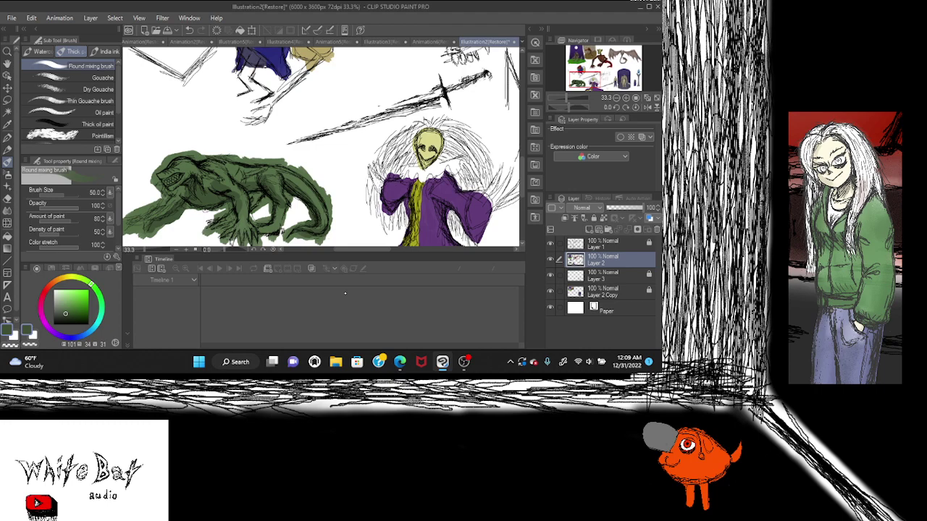
Step: Erase the green spilling outside the creature's front arm, legs and tail with the size 30 Hard eraser, undoing one stroke
key("e")
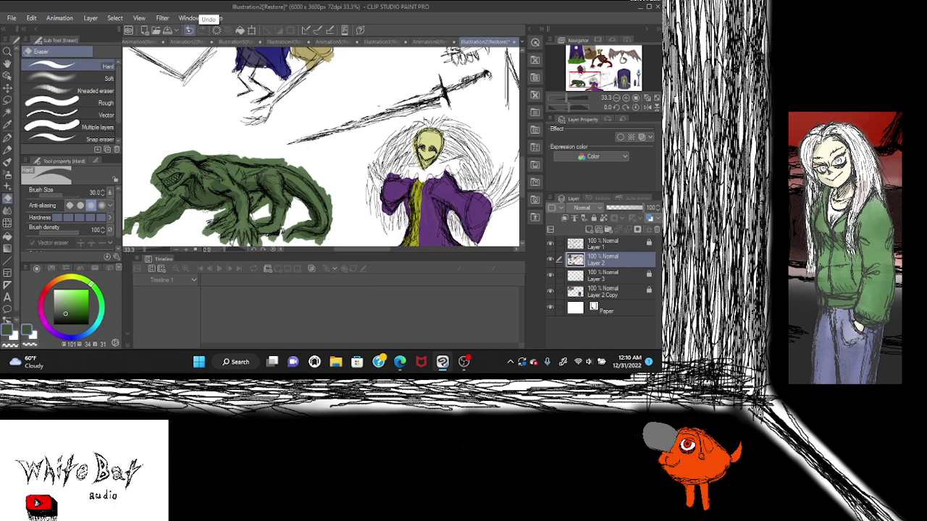
left_click(188, 29)
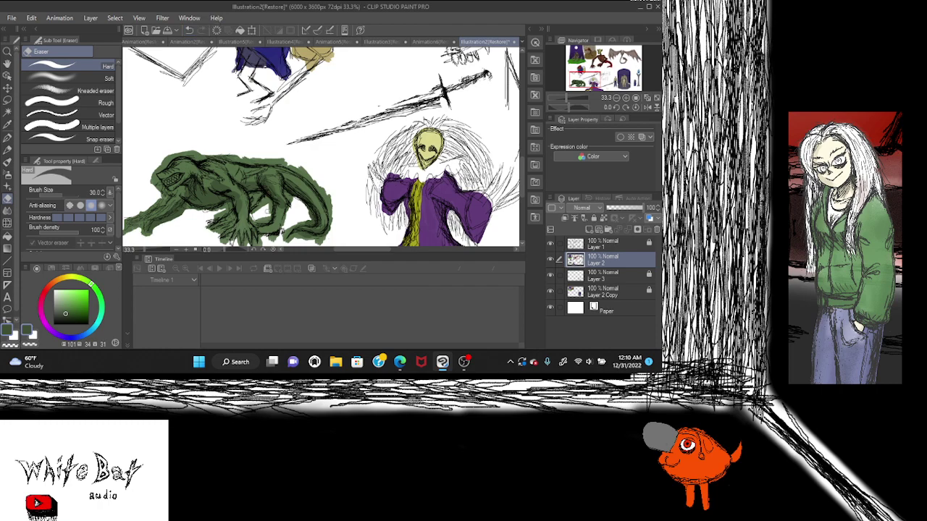
mouse_move(268, 208)
left_mouse_down()
mouse_move(258, 209)
mouse_move(293, 200)
left_mouse_up()
left_click_drag(308, 172, 298, 169)
left_click_drag(298, 169, 303, 238)
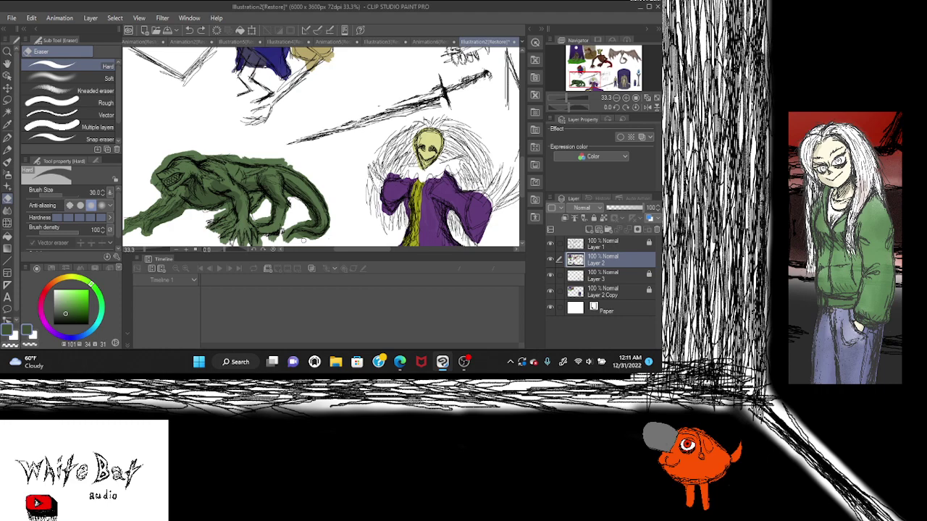
Step: Erase the excess green under the tail, along the back and around the head of the creature
left_click_drag(302, 240, 255, 158)
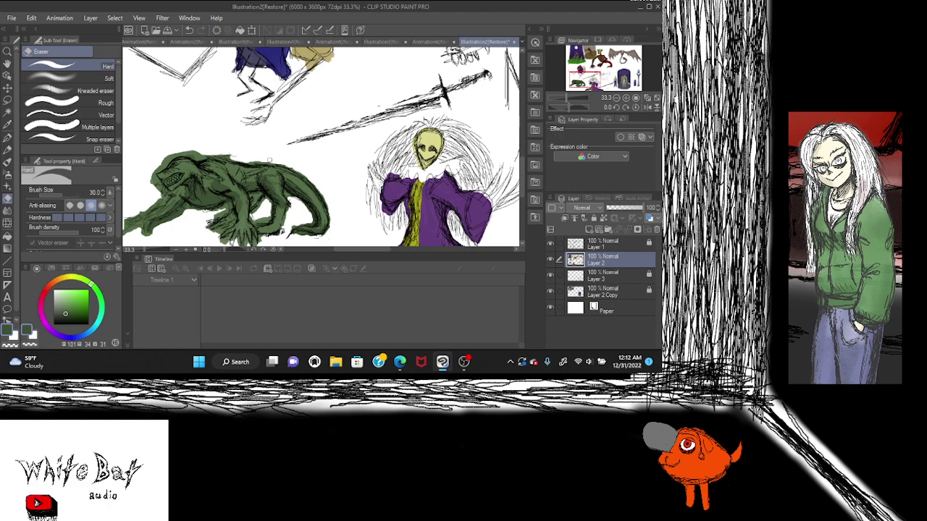
left_click_drag(269, 160, 195, 154)
left_click_drag(196, 153, 164, 161)
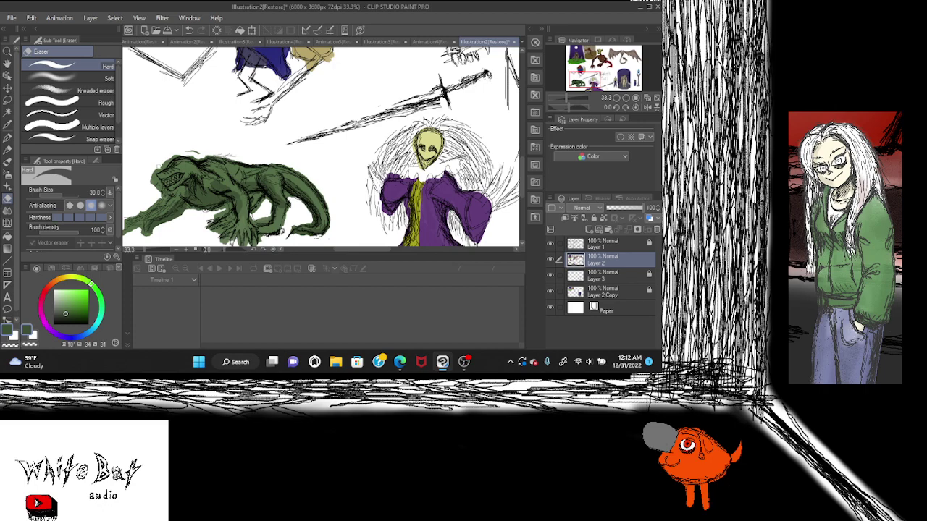
left_click_drag(163, 161, 160, 167)
left_click_drag(149, 174, 194, 153)
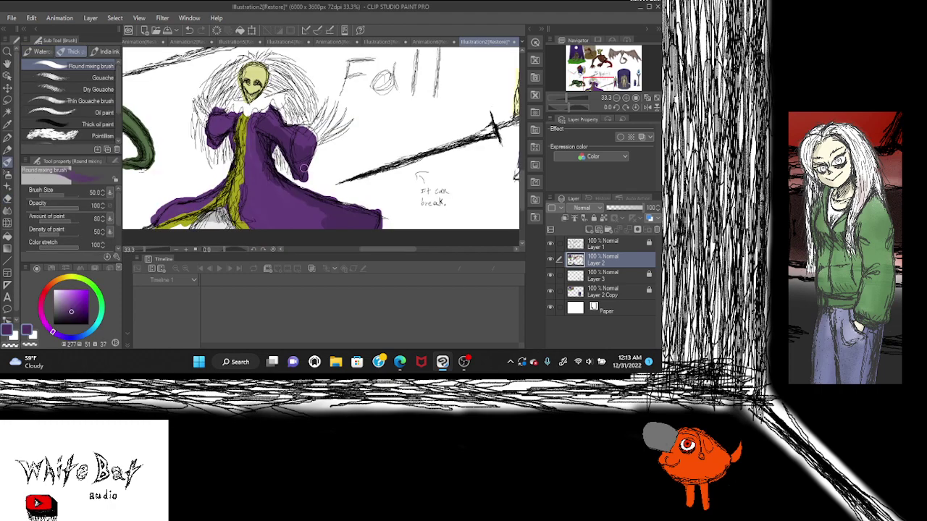
Step: Shade the yellow-faced figure's purple robe in darker purple across both sleeves, the torso and the flared skirt with the size 50 Round mixing brush
left_click_drag(304, 168, 315, 140)
left_click_drag(316, 141, 252, 130)
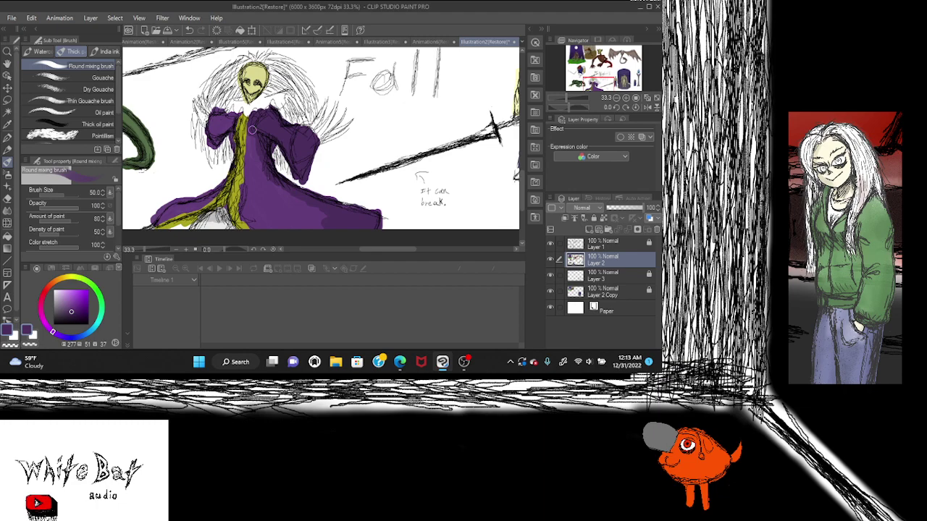
mouse_move(252, 129)
left_mouse_down()
mouse_move(303, 204)
mouse_move(287, 179)
left_mouse_up()
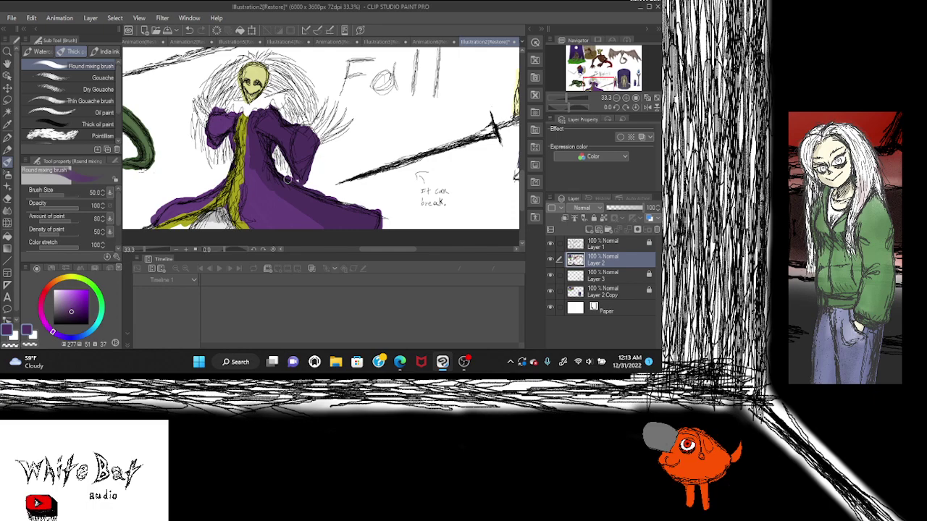
left_click_drag(287, 179, 293, 176)
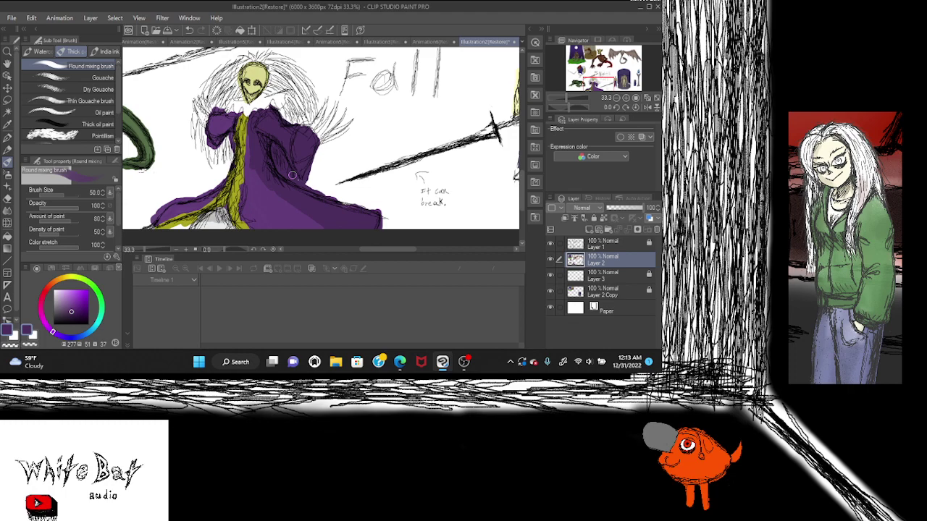
left_click_drag(292, 175, 209, 129)
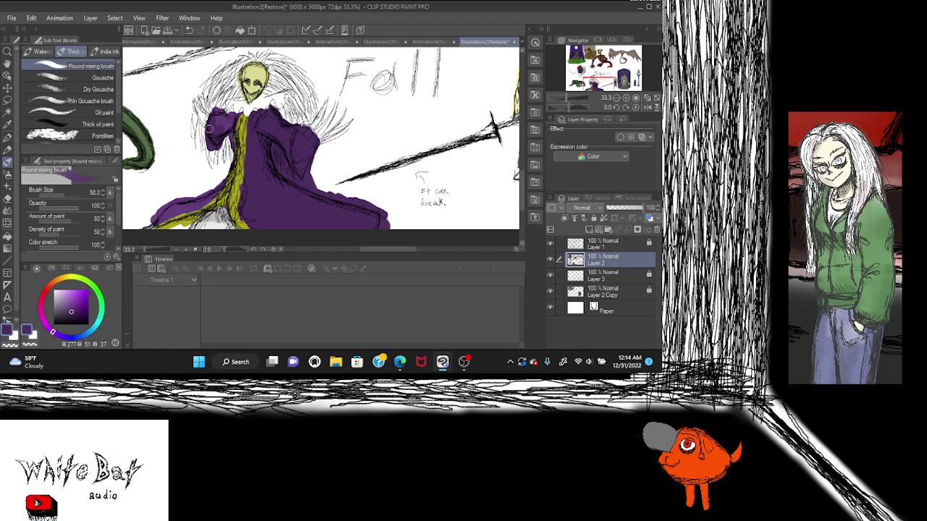
left_click_drag(208, 128, 155, 218)
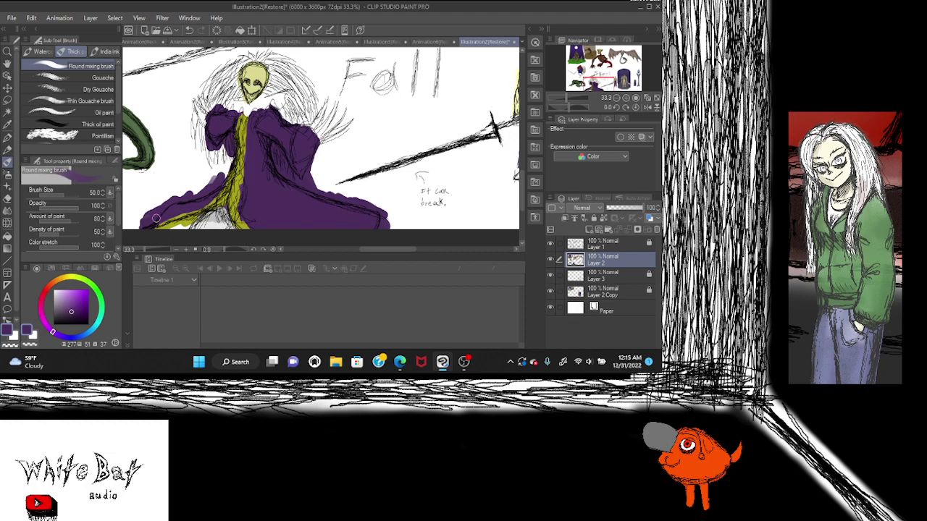
left_click_drag(155, 218, 160, 230)
Step: Try the Gouache blender for the robe's purple shading, and switch to the Paint and apply brush
scroll(62, 106, "down", 2)
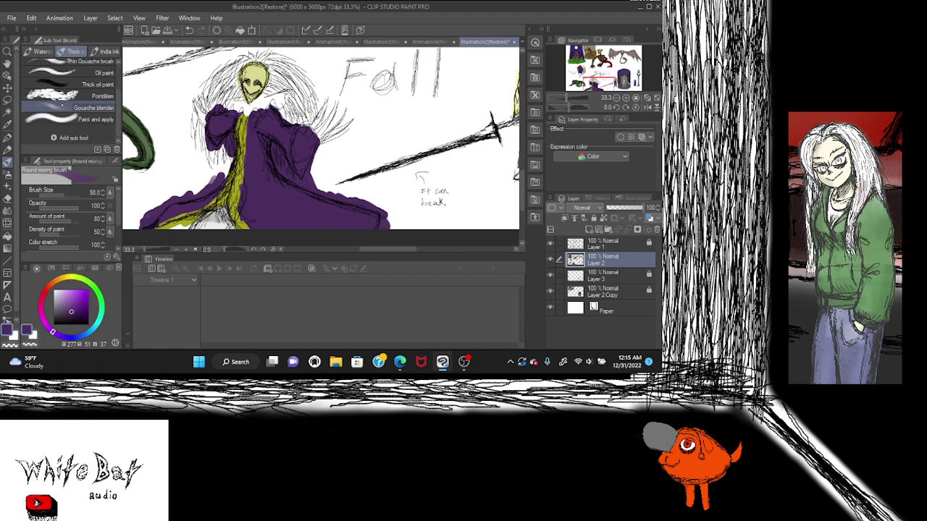
left_click(62, 106)
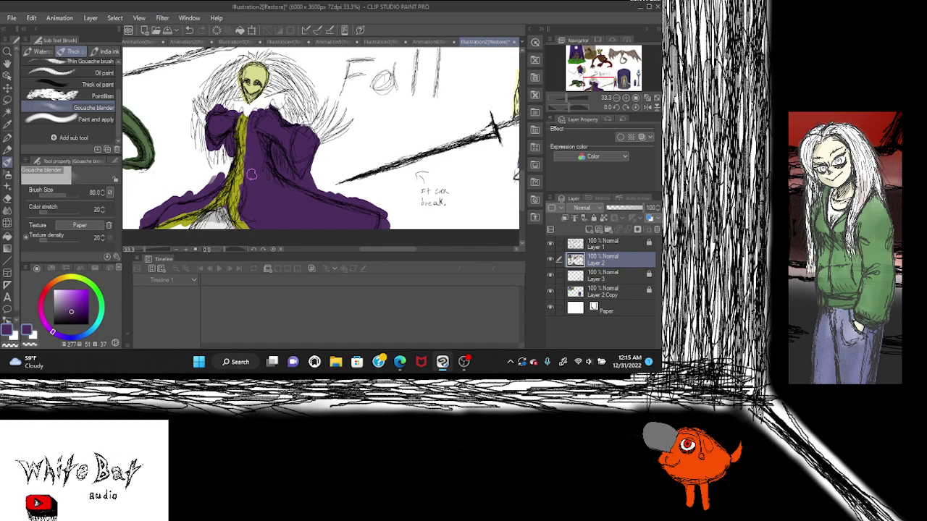
left_click(94, 119)
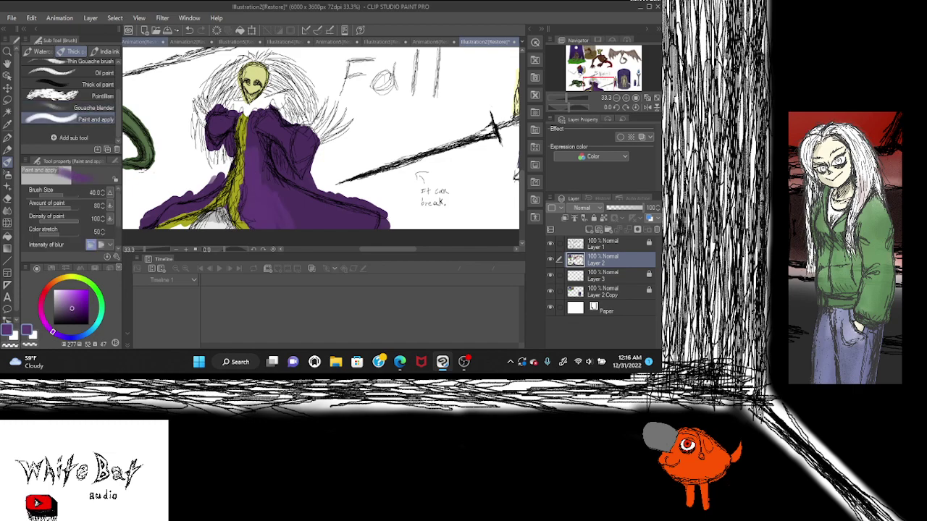